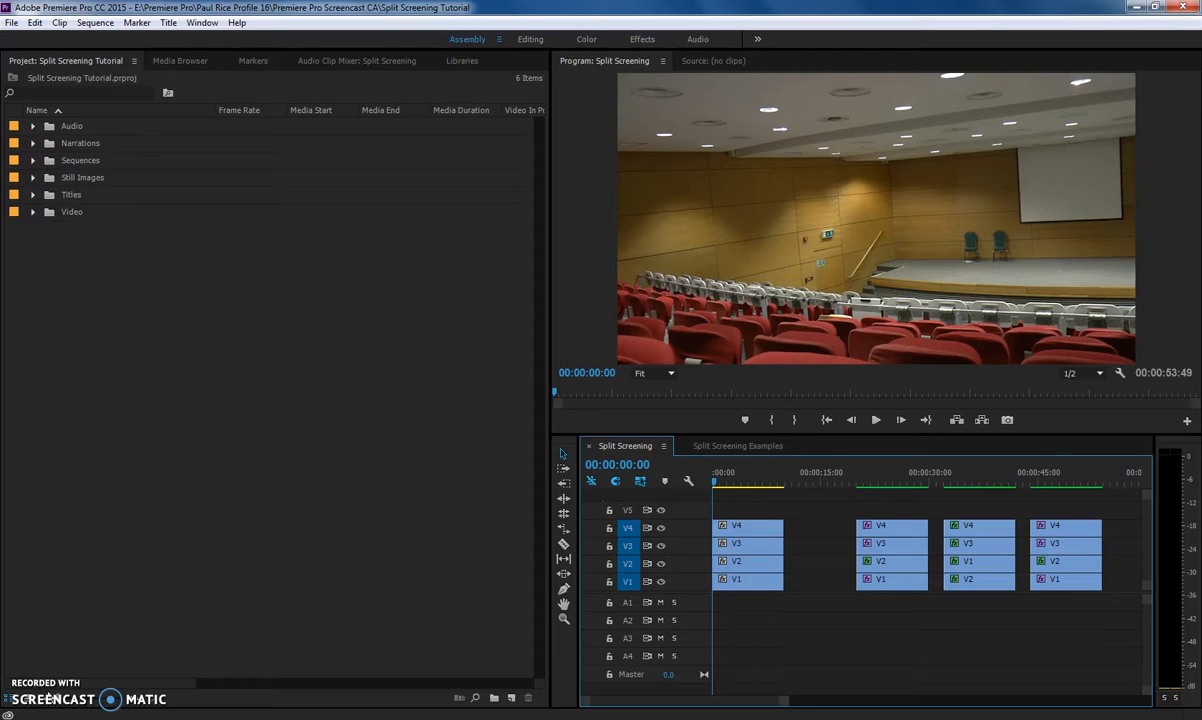
Scrub and play through the Split Screening sequence to preview its split-screen sections.
{"action": "left_click_drag", "start_coordinate": [719, 483], "coordinate": [885, 476]}
{"action": "key", "text": "space"}
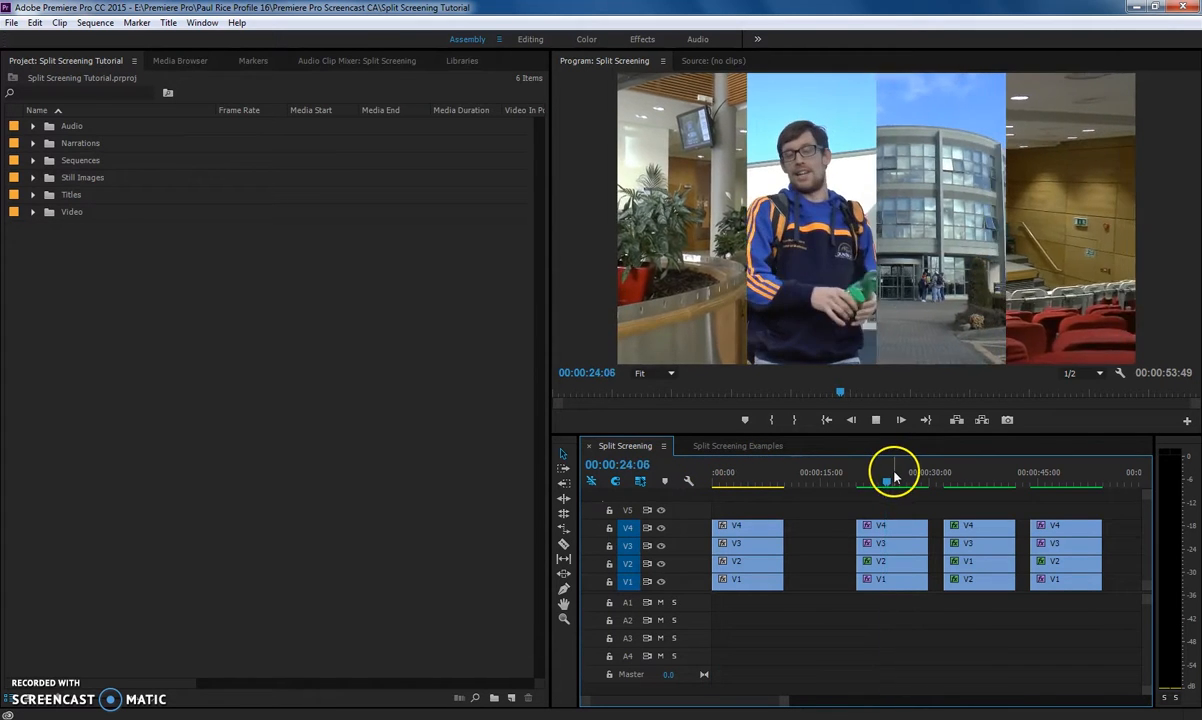
{"action": "left_click_drag", "start_coordinate": [893, 480], "coordinate": [952, 482]}
{"action": "key", "text": "space"}
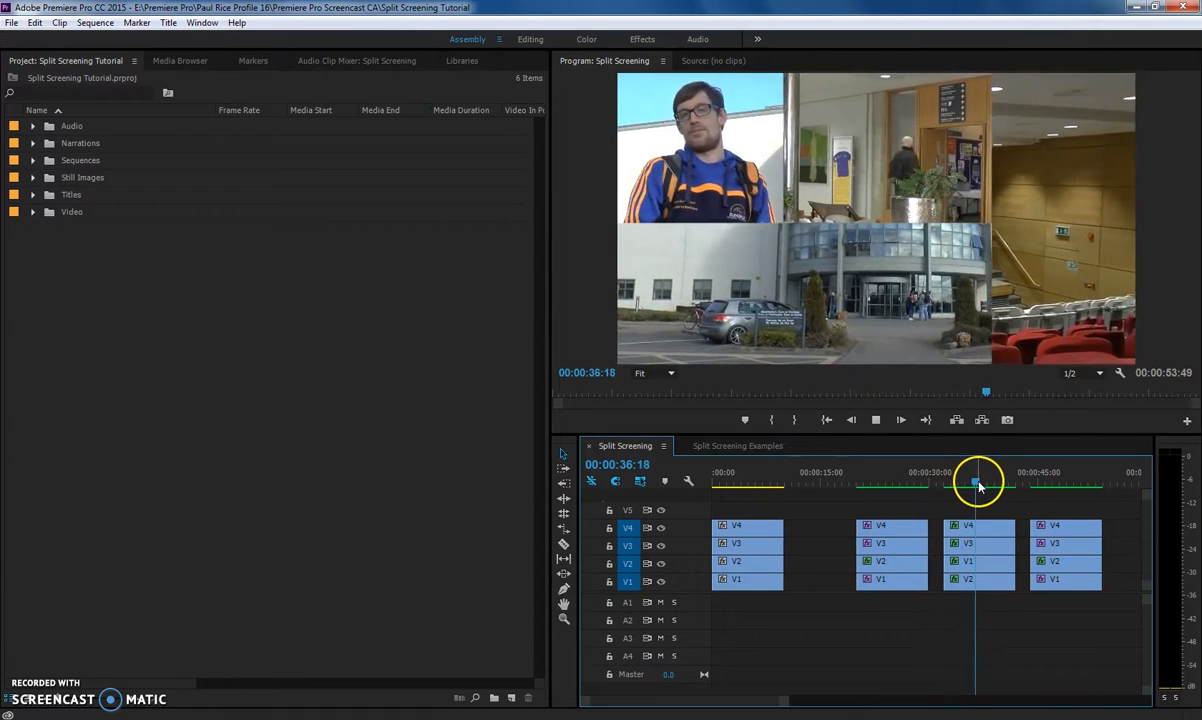
{"action": "left_click_drag", "start_coordinate": [990, 483], "coordinate": [1047, 486]}
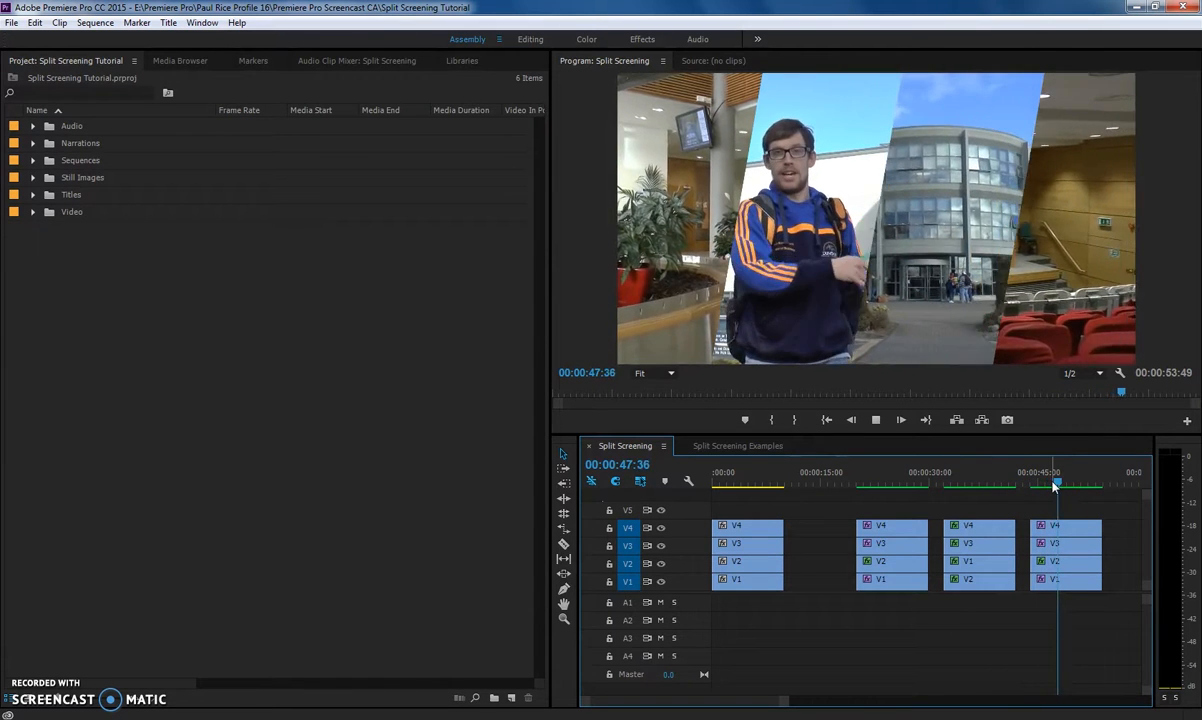
{"action": "key", "text": "space"}
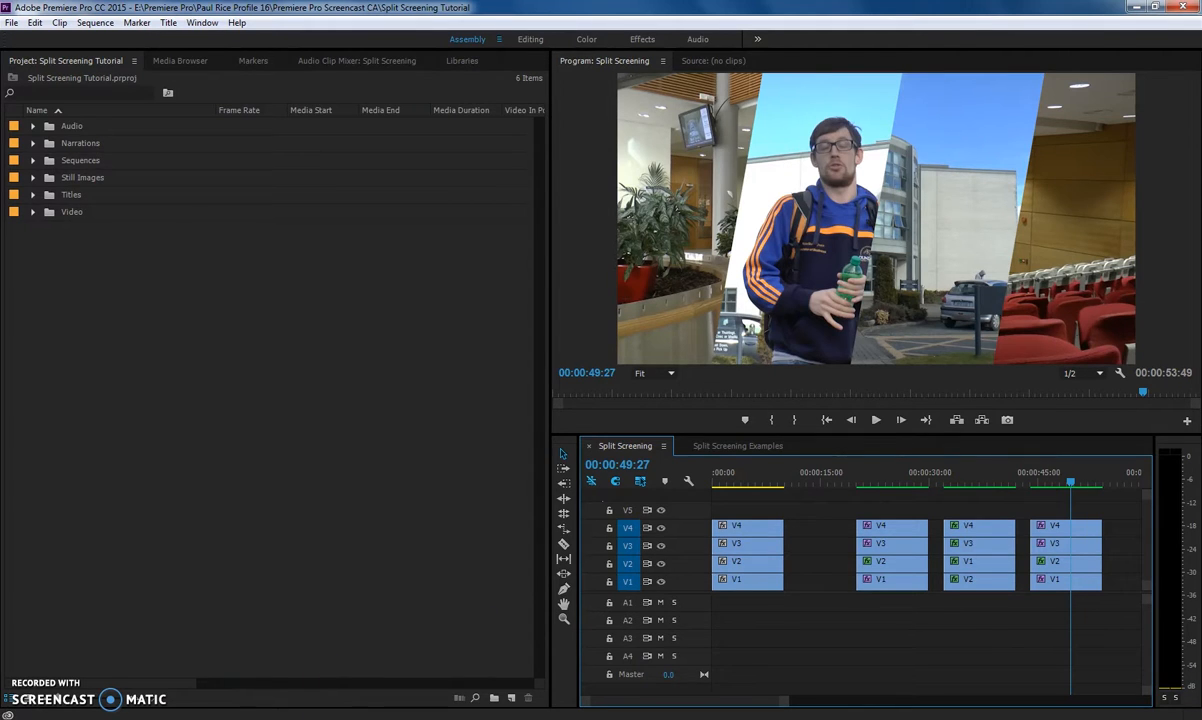
{"action": "key", "text": "alt+Tab"}
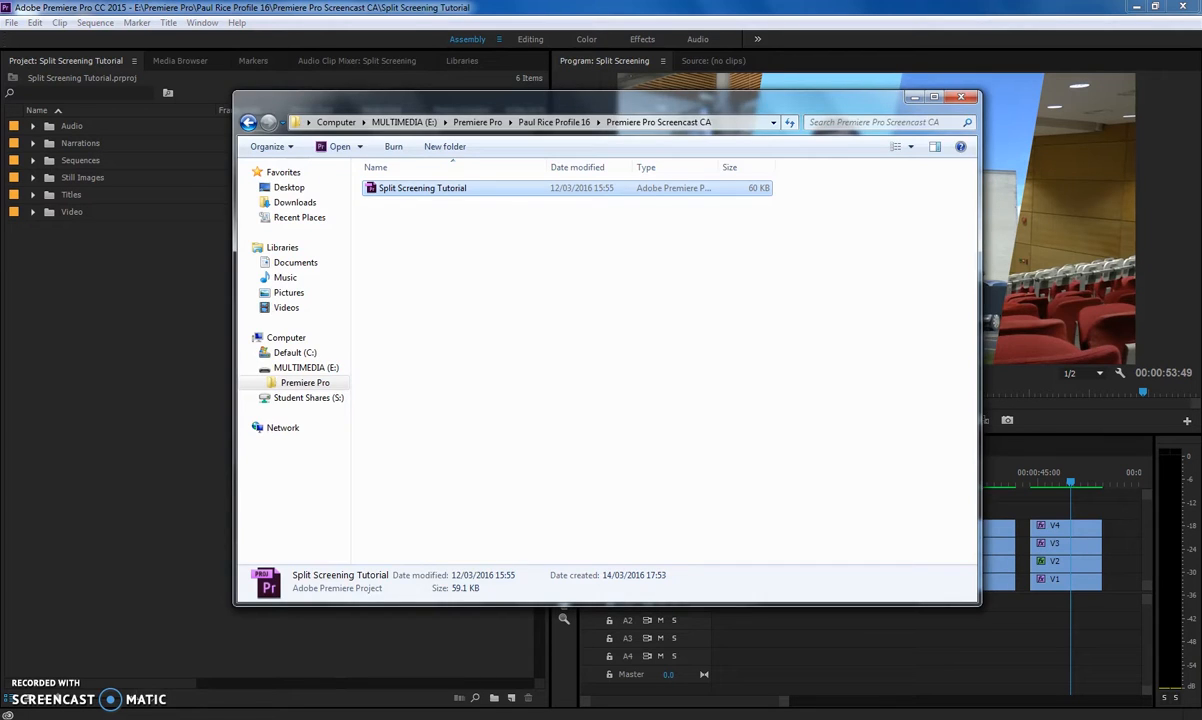
{"action": "key", "text": "alt+Tab"}
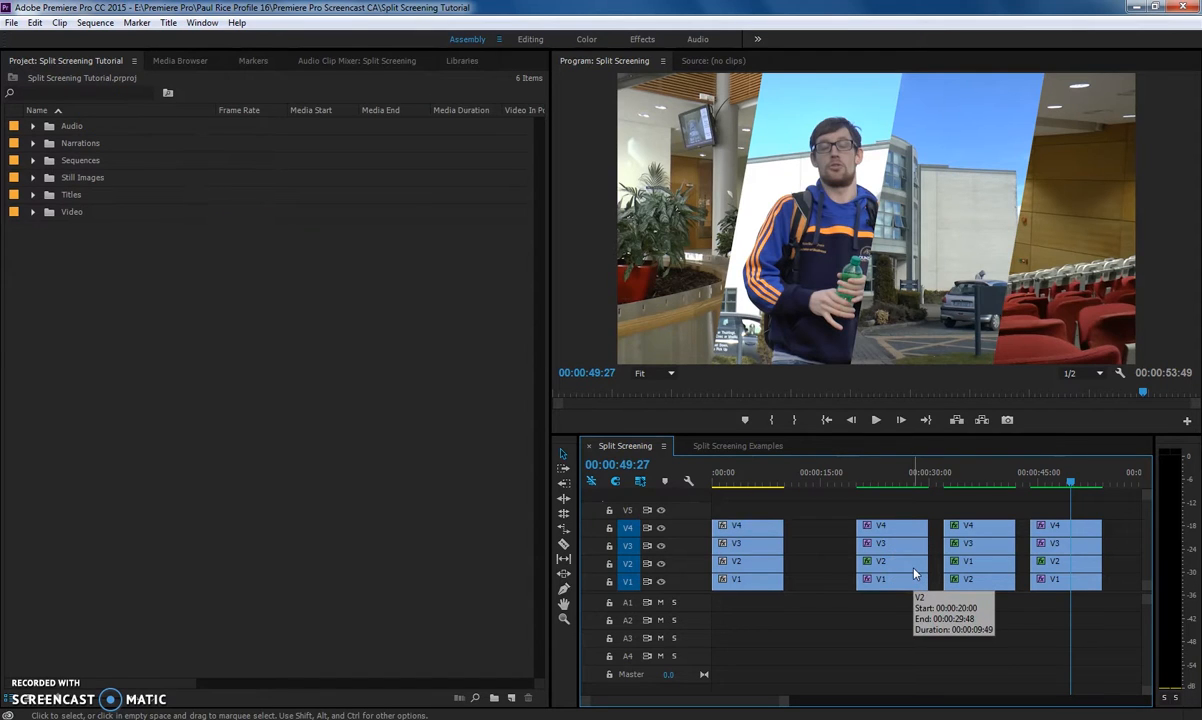
{"action": "left_click", "coordinate": [631, 546]}
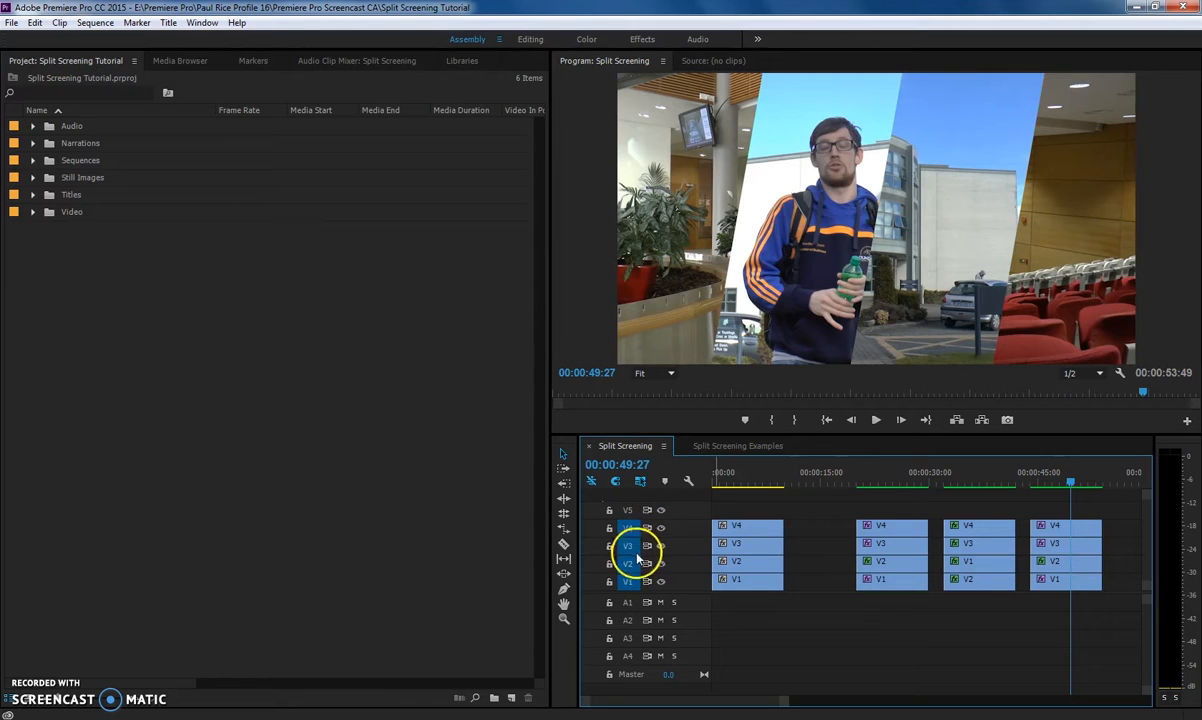
{"action": "left_click", "coordinate": [631, 546]}
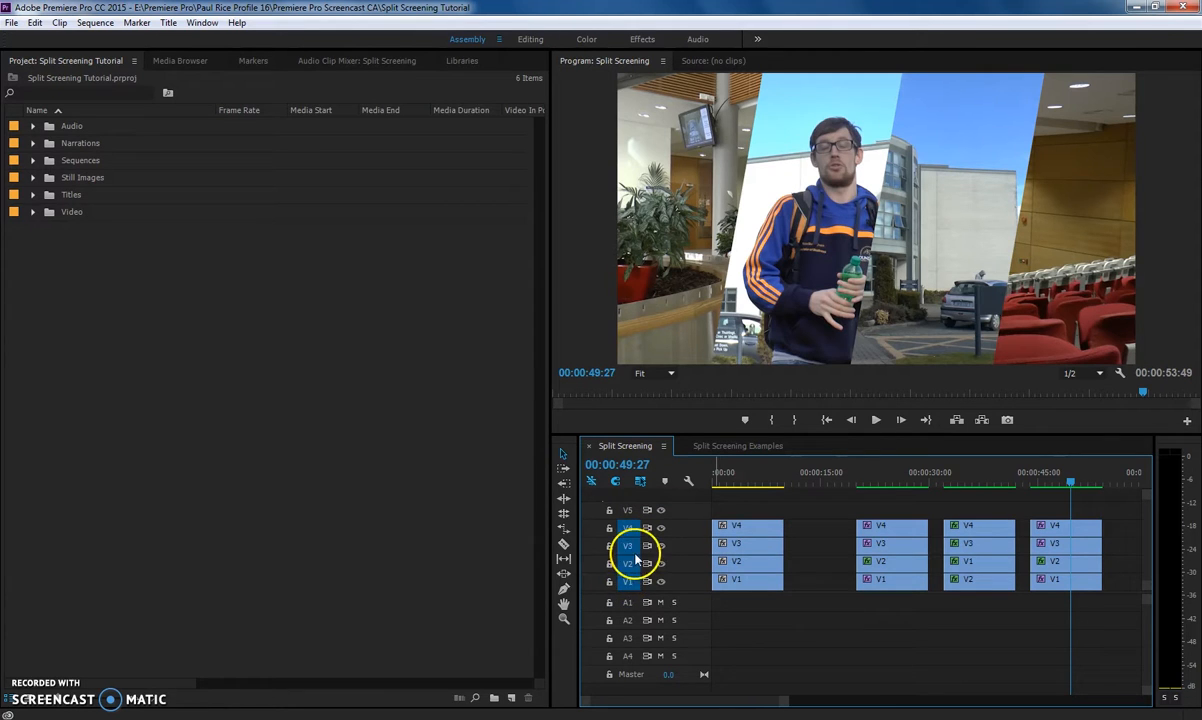
{"action": "key", "text": "Home"}
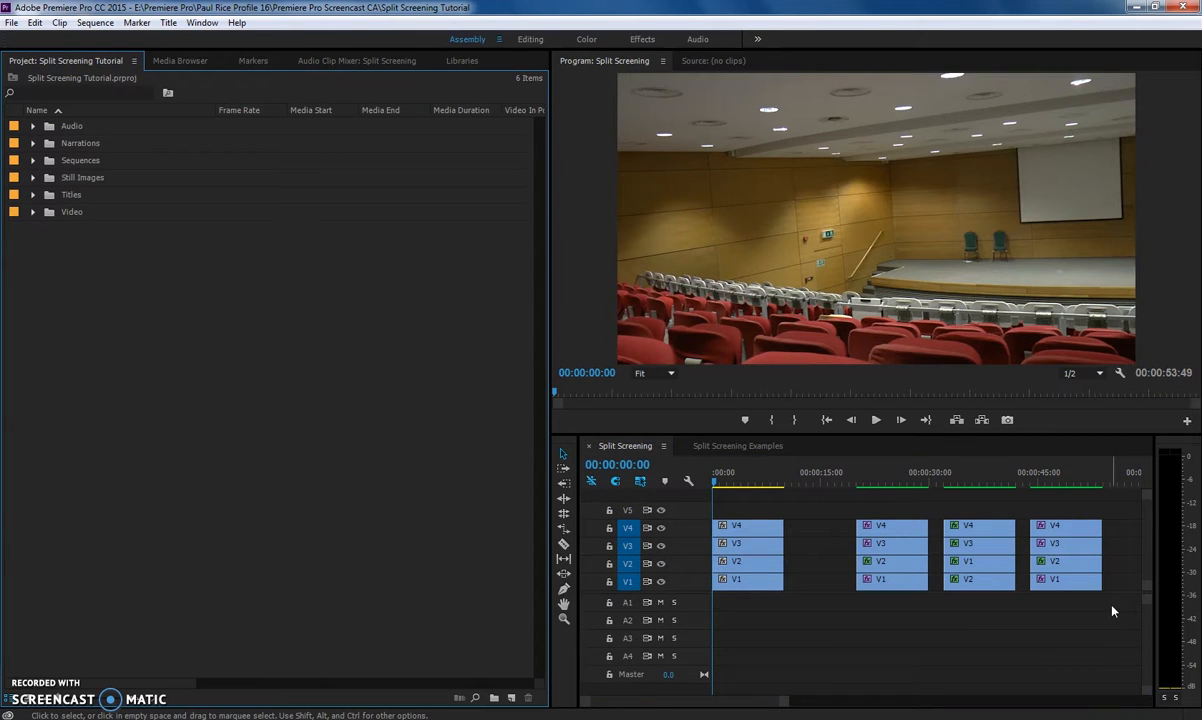
{"action": "left_click", "coordinate": [1114, 578]}
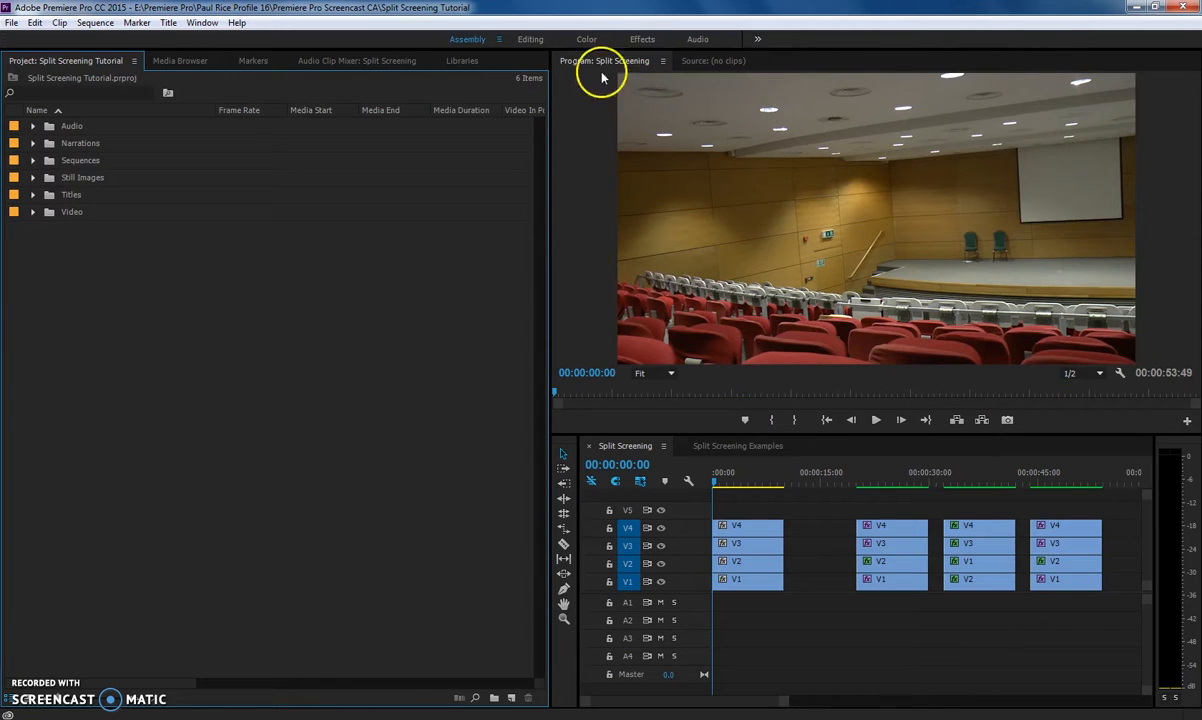
Switch to the Effects workspace, search for Linear Wipe and apply it to the first V4 clip.
{"action": "left_click", "coordinate": [634, 40]}
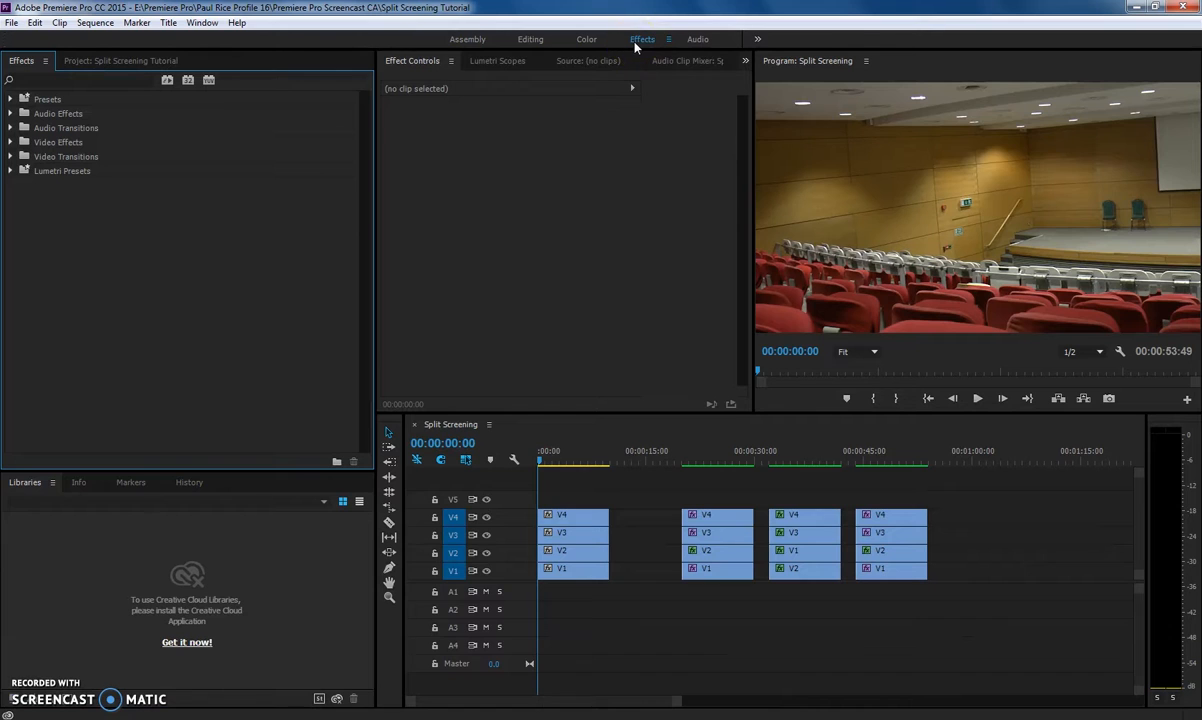
{"action": "left_click", "coordinate": [95, 79]}
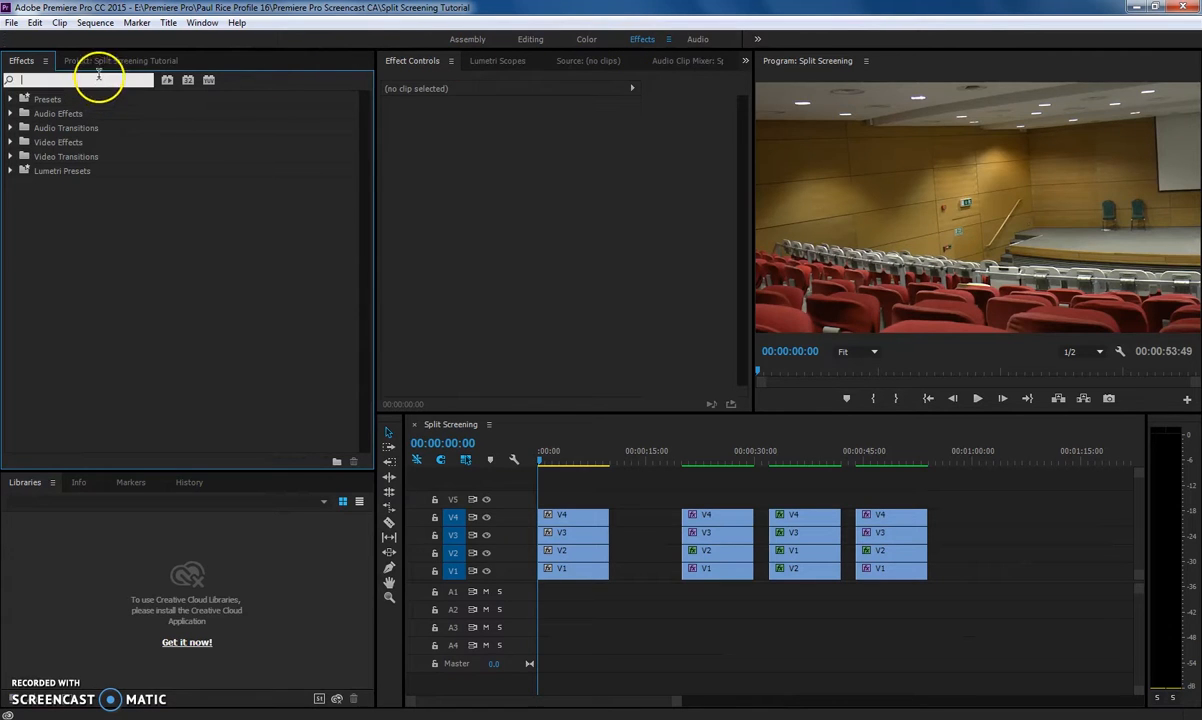
{"action": "type", "text": "linea"}
{"action": "left_click_drag", "start_coordinate": [103, 177], "coordinate": [566, 518]}
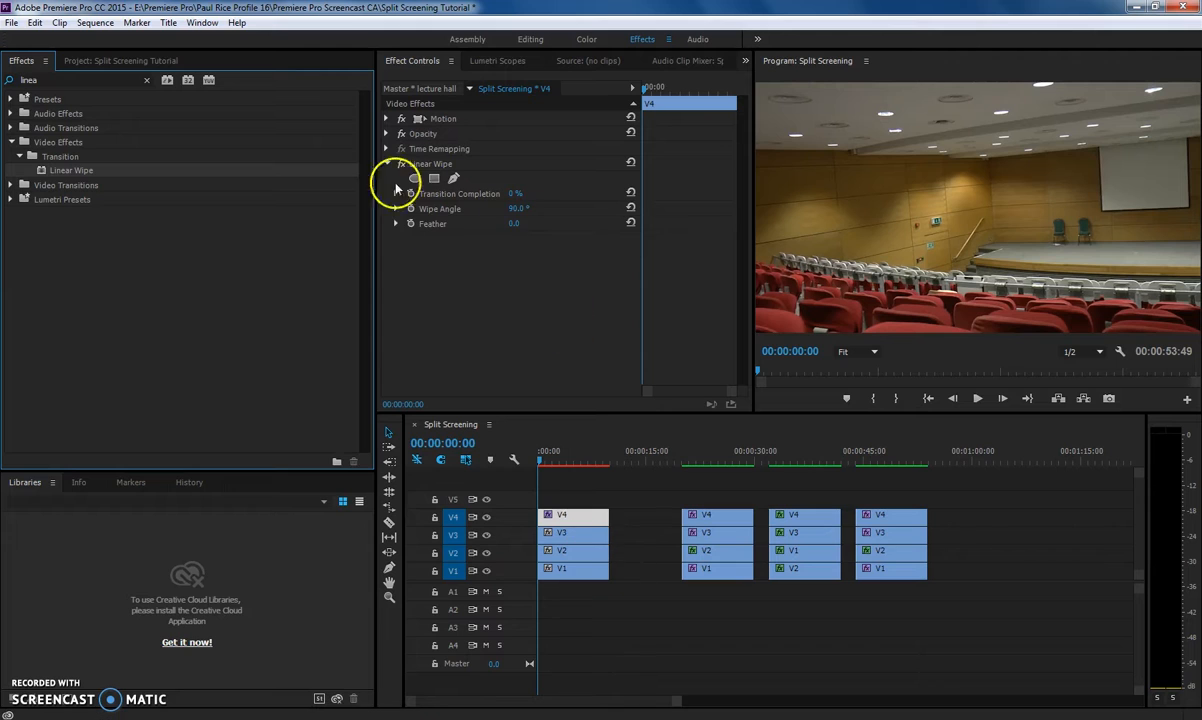
Set the V4 clip's Linear Wipe Transition Completion to 75%.
{"action": "left_click", "coordinate": [517, 194]}
{"action": "left_click_drag", "start_coordinate": [517, 194], "coordinate": [581, 199]}
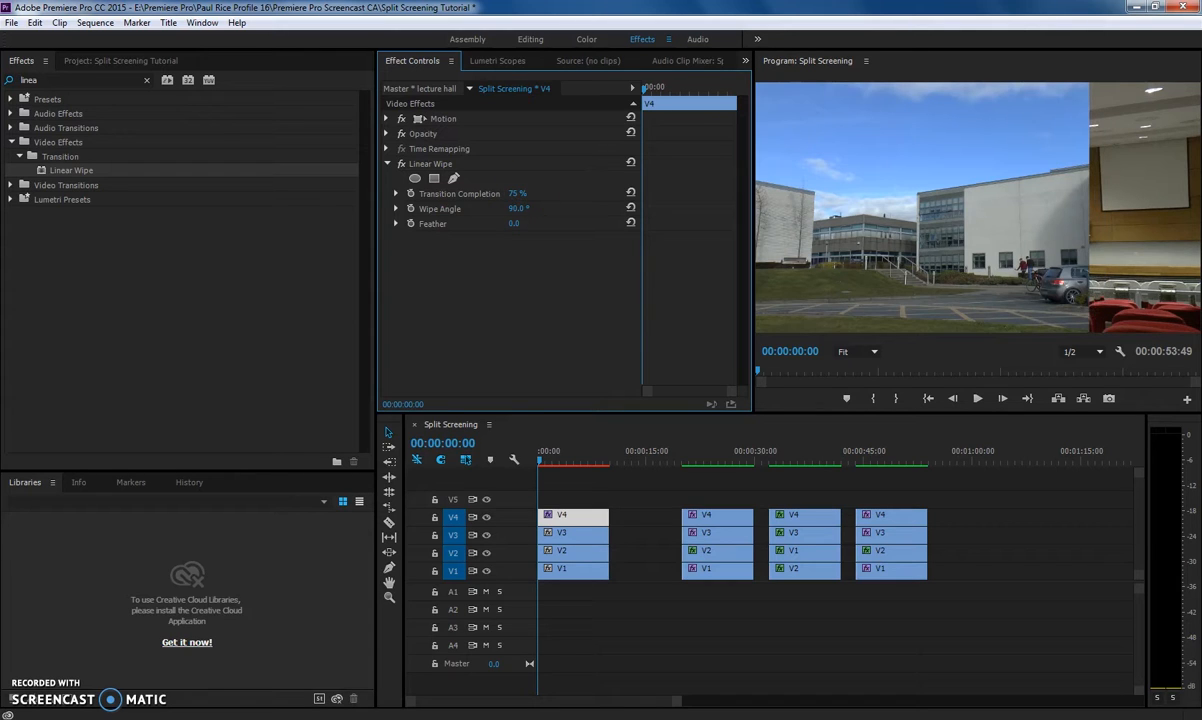
{"action": "left_click", "coordinate": [518, 193]}
{"action": "left_click", "coordinate": [528, 194]}
{"action": "left_click", "coordinate": [539, 218]}
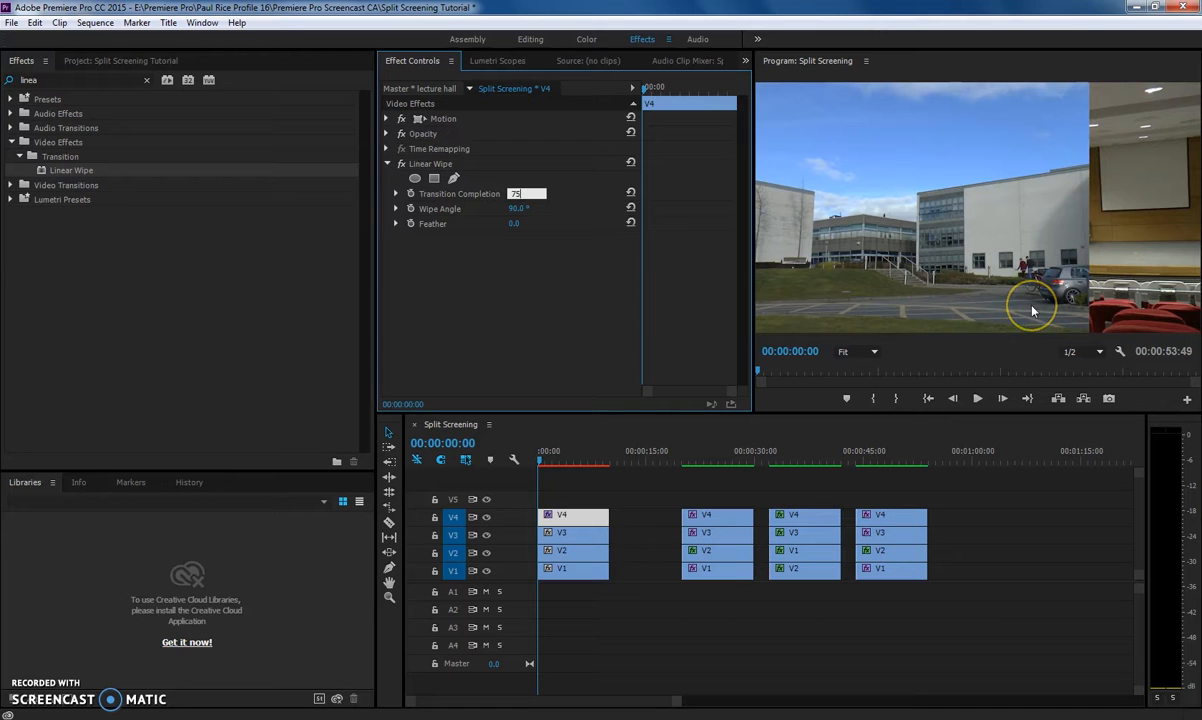
Apply Linear Wipe to the first V3 clip and set its Transition Completion to 50%.
{"action": "left_click", "coordinate": [75, 174]}
{"action": "left_click", "coordinate": [586, 536]}
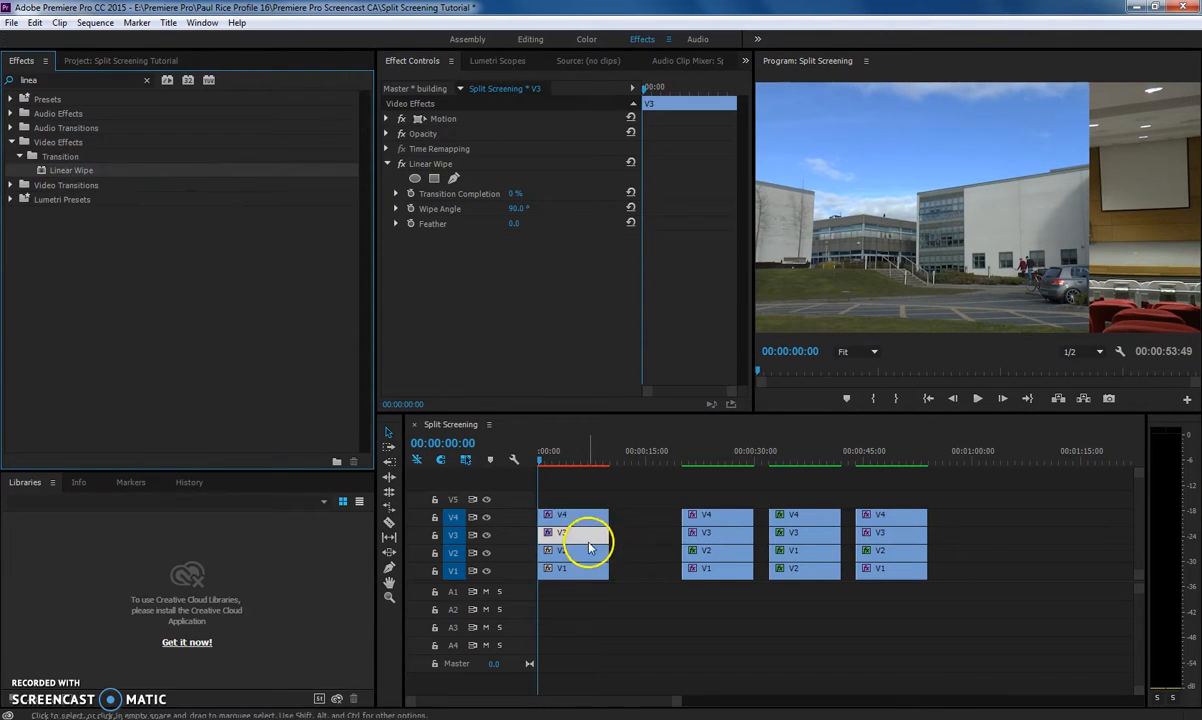
{"action": "mouse_move", "coordinate": [516, 198]}
{"action": "left_mouse_down"}
{"action": "mouse_move", "coordinate": [555, 190]}
{"action": "mouse_move", "coordinate": [527, 195]}
{"action": "left_mouse_up"}
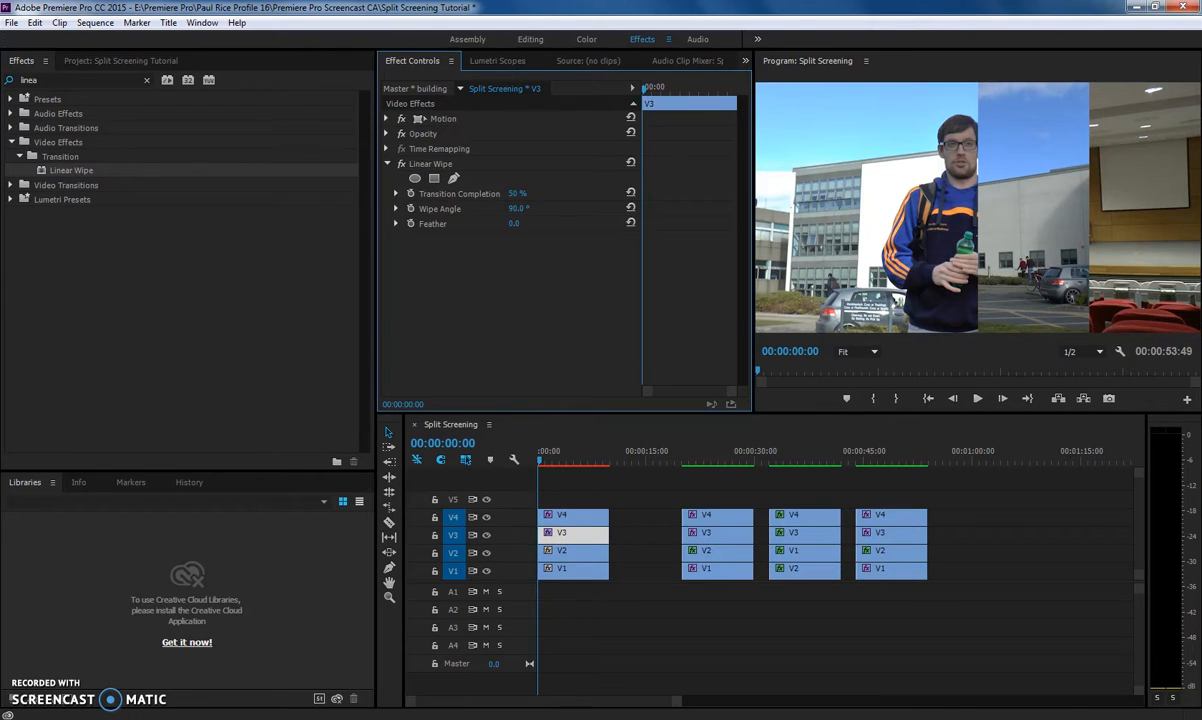
Apply Linear Wipe to the first V2 clip and set its Transition Completion to 25%.
{"action": "left_click_drag", "start_coordinate": [72, 171], "coordinate": [548, 552]}
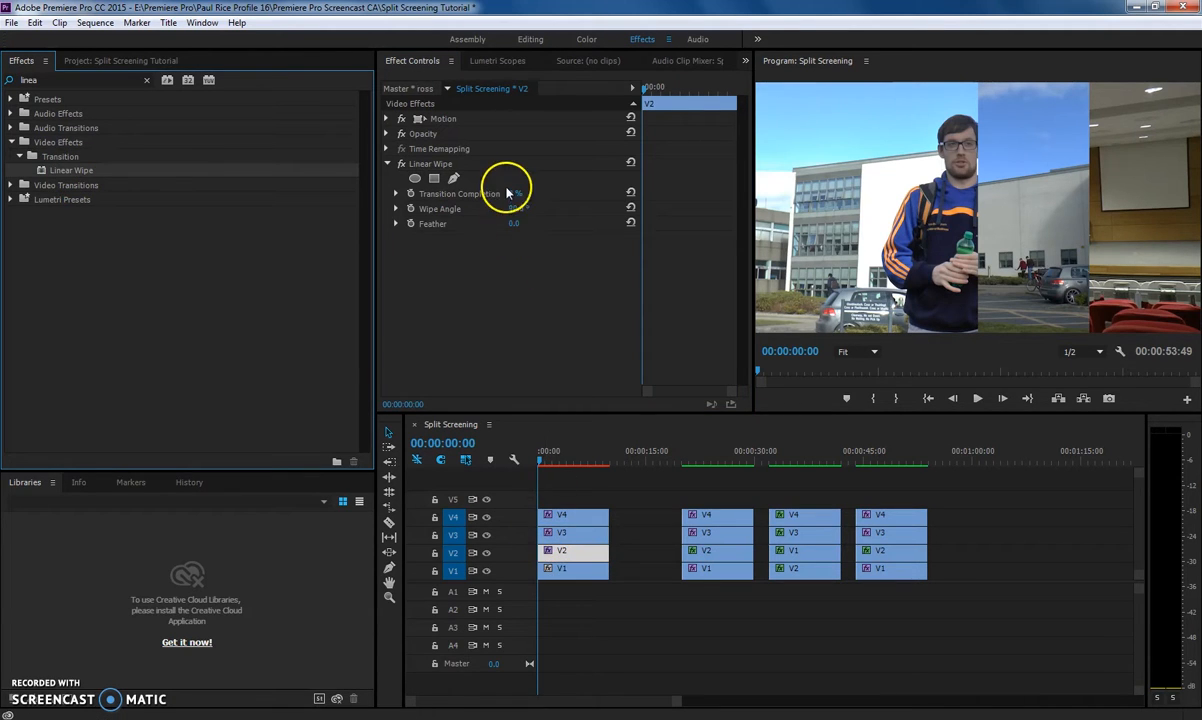
{"action": "left_click_drag", "start_coordinate": [512, 192], "coordinate": [526, 193]}
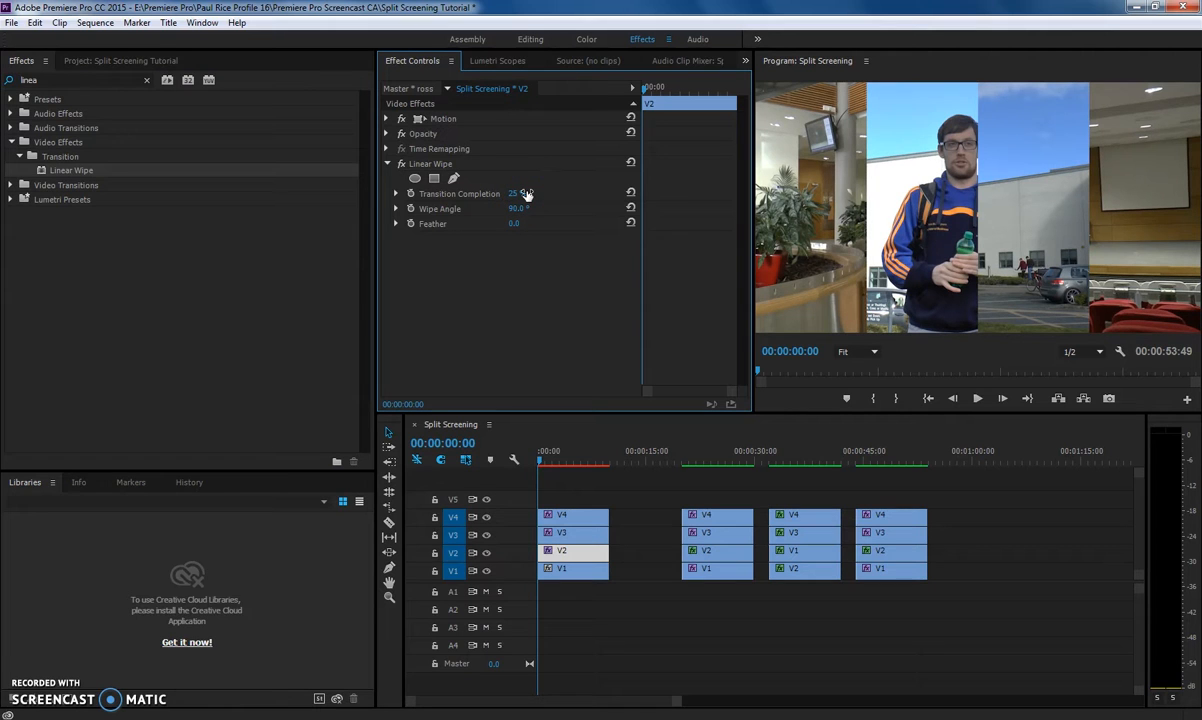
{"action": "left_click", "coordinate": [793, 305]}
{"action": "left_click", "coordinate": [996, 561]}
{"action": "left_click", "coordinate": [586, 550]}
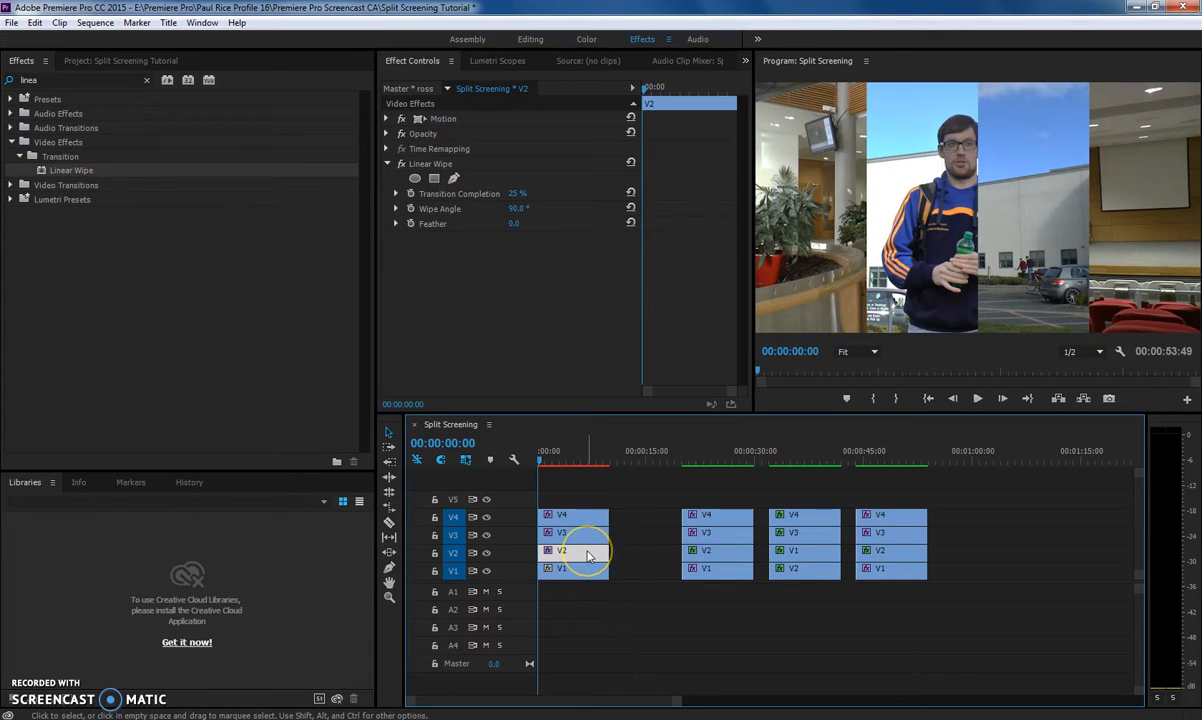
Set the V2 clip's Motion position X value to 865.
{"action": "left_click", "coordinate": [387, 119]}
{"action": "left_click", "coordinate": [489, 122]}
{"action": "left_click", "coordinate": [518, 134]}
{"action": "type", "text": "060"}
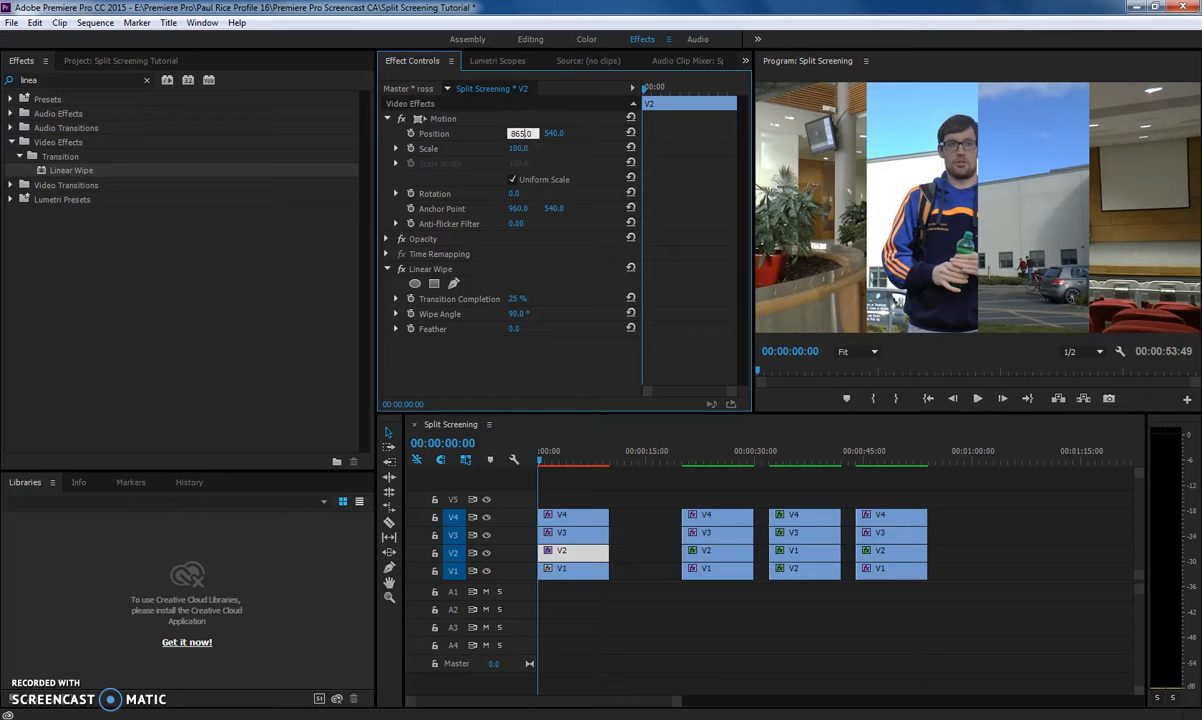
{"action": "key", "text": "Return"}
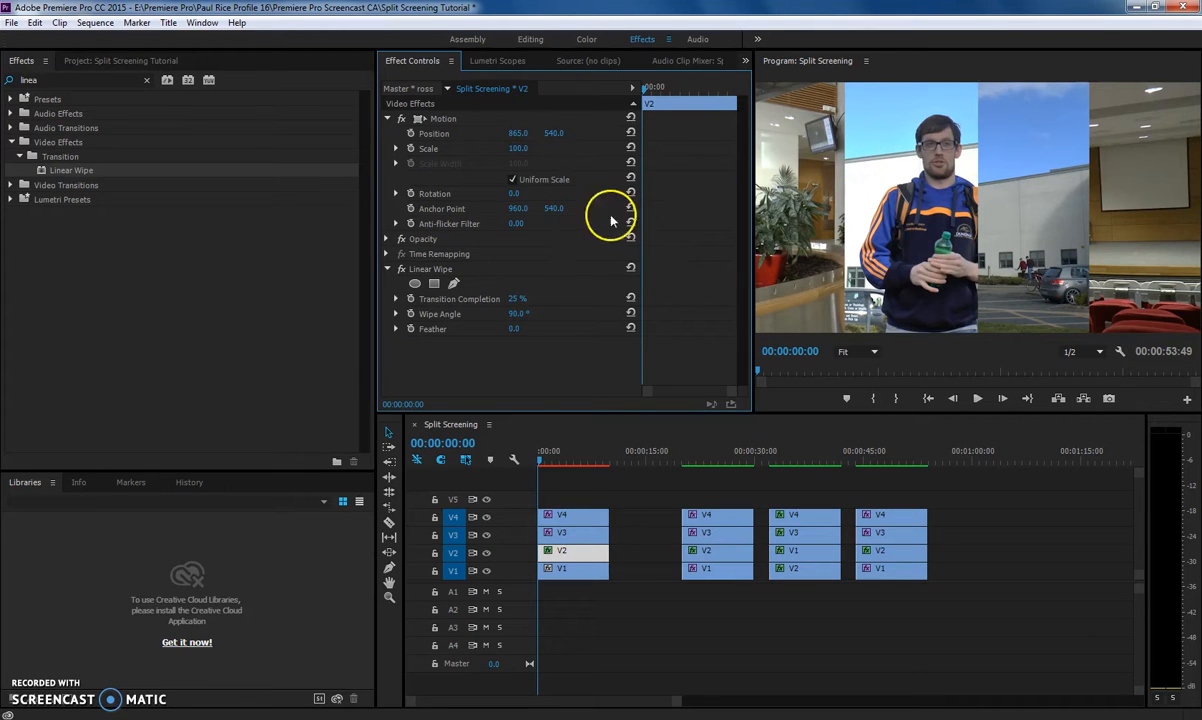
Set the V2 clip's Linear Wipe Transition Completion to 30%.
{"action": "left_click_drag", "start_coordinate": [517, 300], "coordinate": [525, 299]}
{"action": "left_click", "coordinate": [525, 299]}
{"action": "type", "text": "30"}
{"action": "key", "text": "Return"}
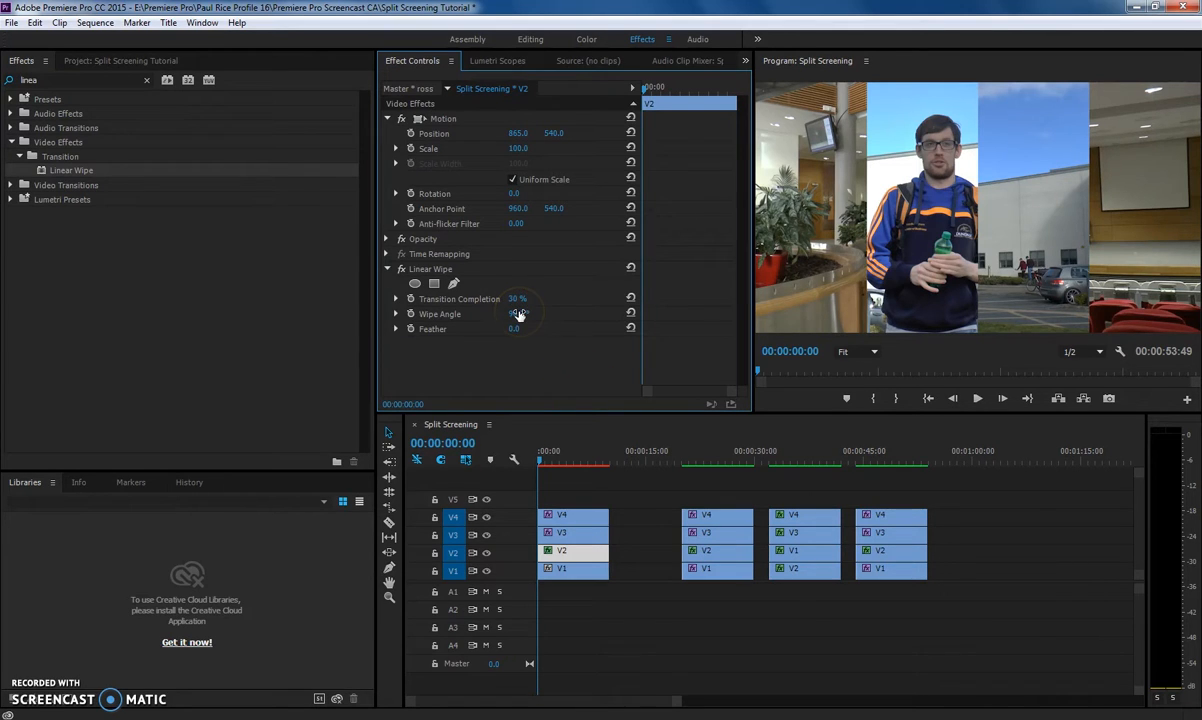
Set the V2 clip's Linear Wipe Wipe Angle to 0°.
{"action": "left_click_drag", "start_coordinate": [517, 314], "coordinate": [590, 316]}
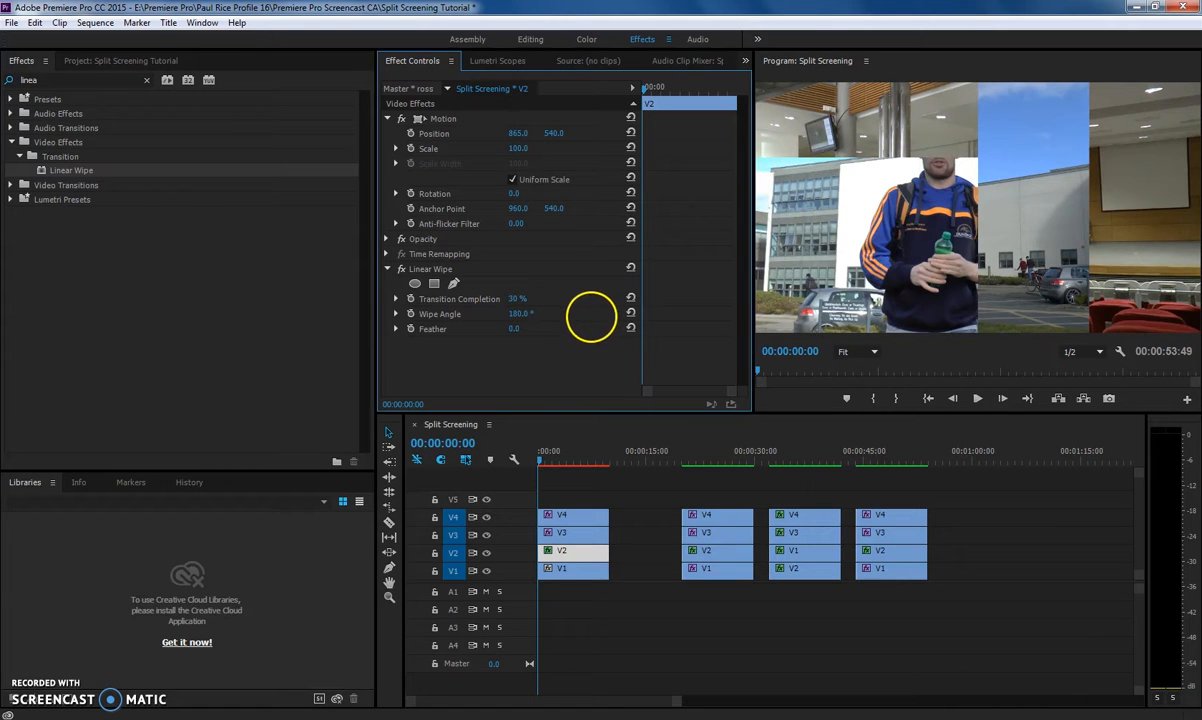
{"action": "left_click", "coordinate": [526, 314]}
{"action": "type", "text": "83"}
{"action": "key", "text": "Return"}
{"action": "left_click_drag", "start_coordinate": [459, 319], "coordinate": [402, 330]}
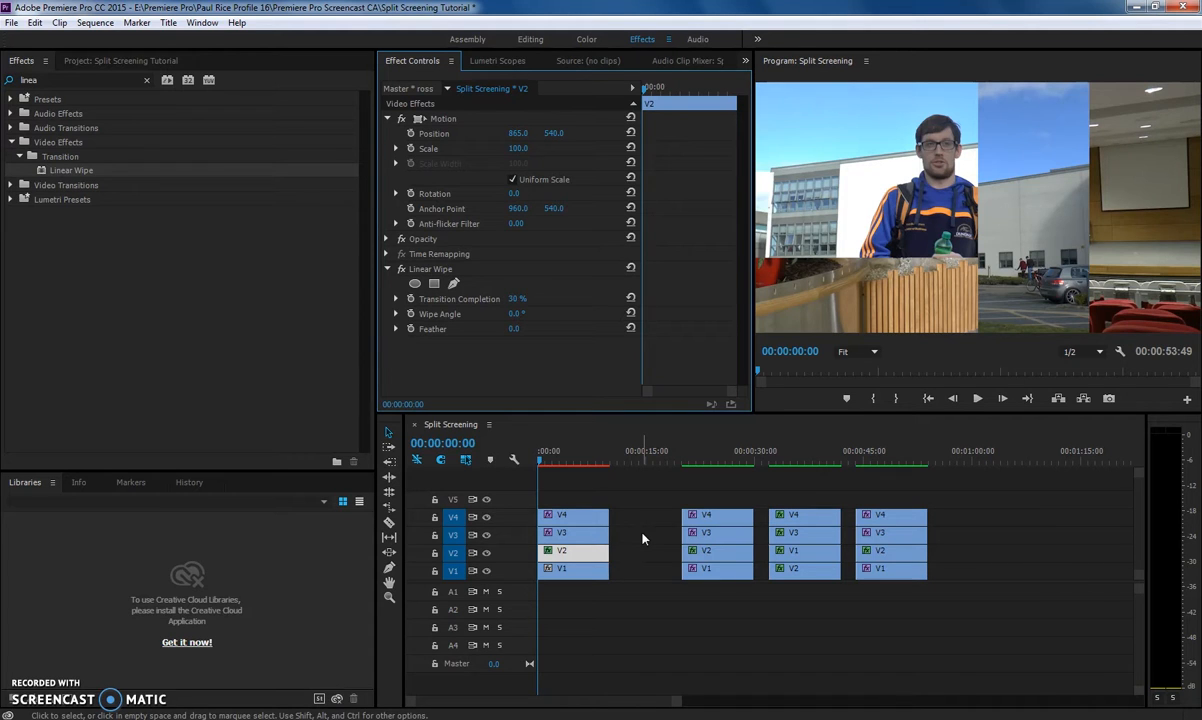
{"action": "left_click", "coordinate": [569, 545]}
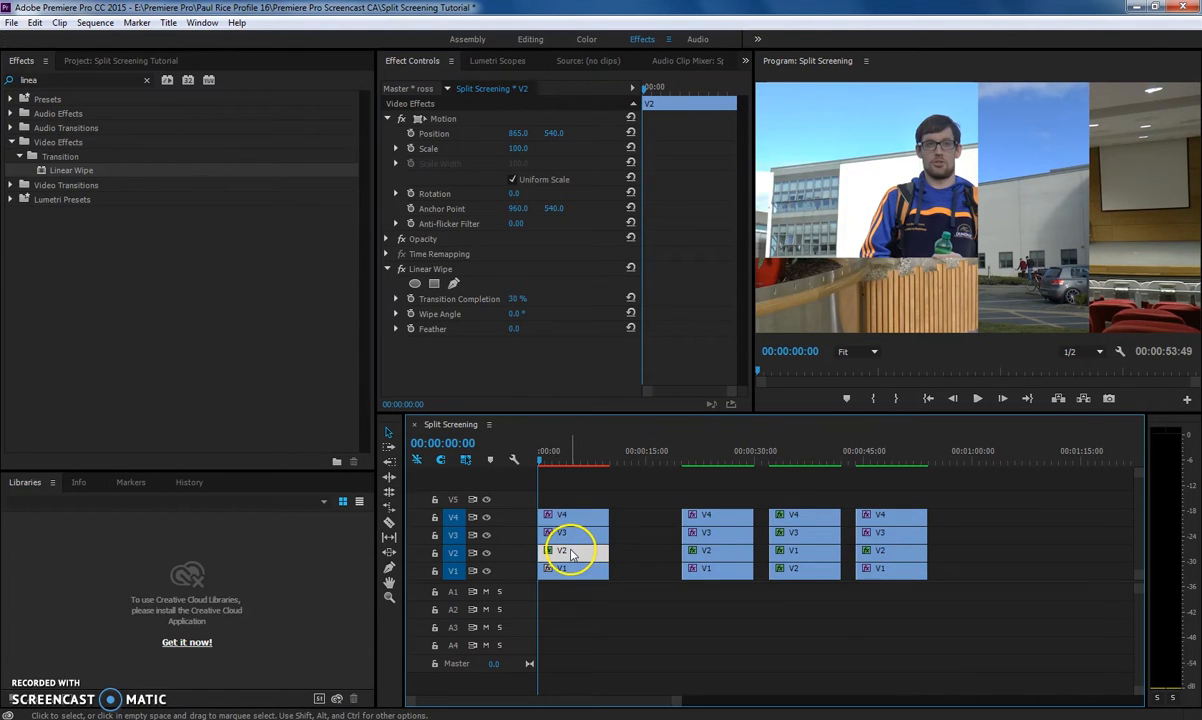
{"action": "left_click", "coordinate": [503, 150]}
{"action": "left_click_drag", "start_coordinate": [503, 150], "coordinate": [470, 126]}
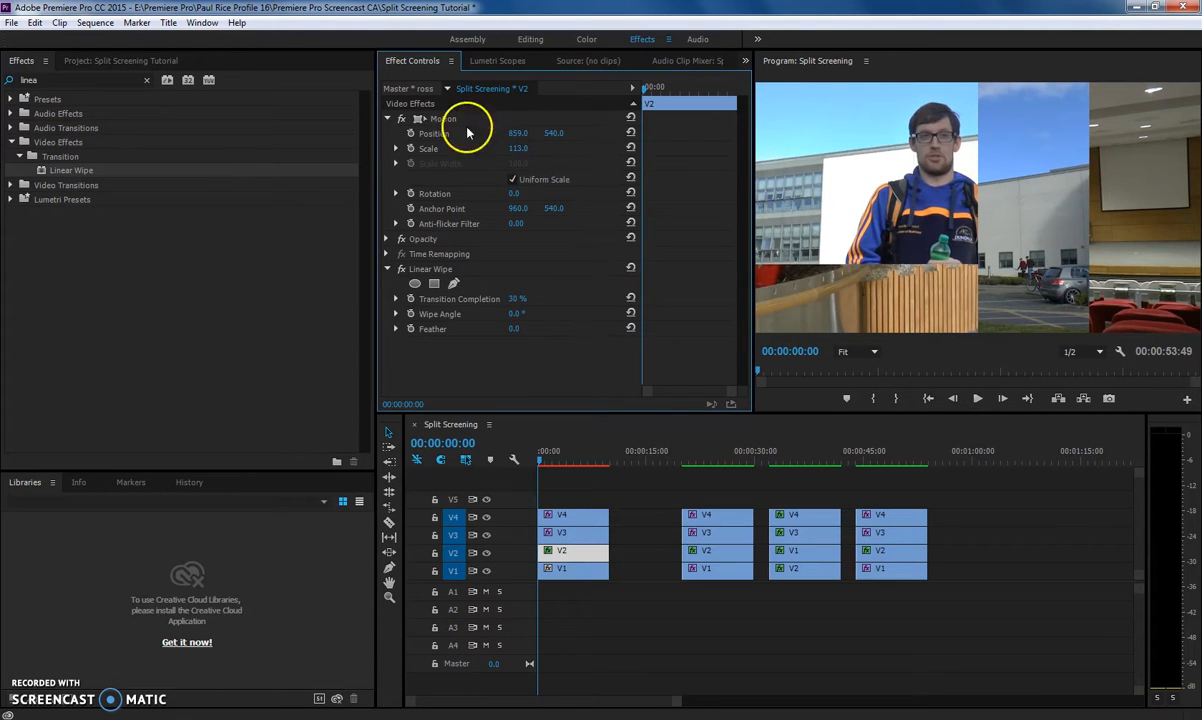
{"action": "key", "text": "ctrl+z"}
{"action": "key", "text": "ctrl+z"}
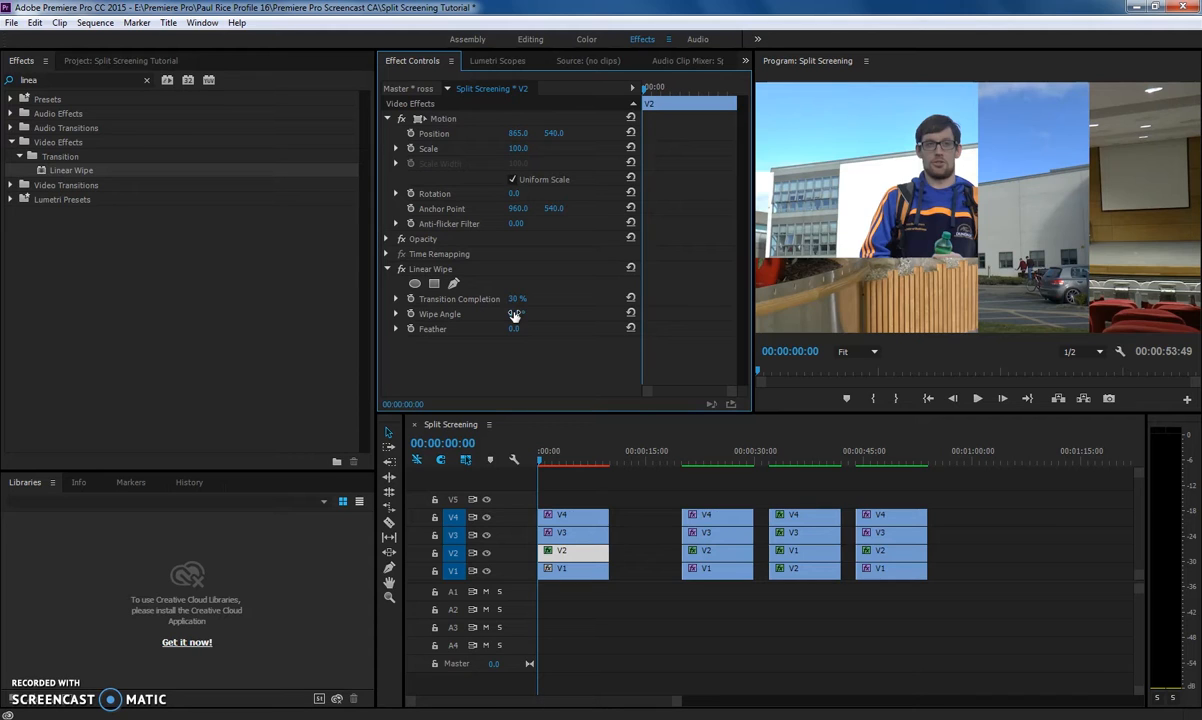
Set the Linear Wipe Wipe Angle to 100°.
{"action": "left_click", "coordinate": [514, 316]}
{"action": "type", "text": "100"}
{"action": "key", "text": "Return"}
Select the first V4 clip and set its Linear Wipe Feather to 252.
{"action": "left_click", "coordinate": [560, 516]}
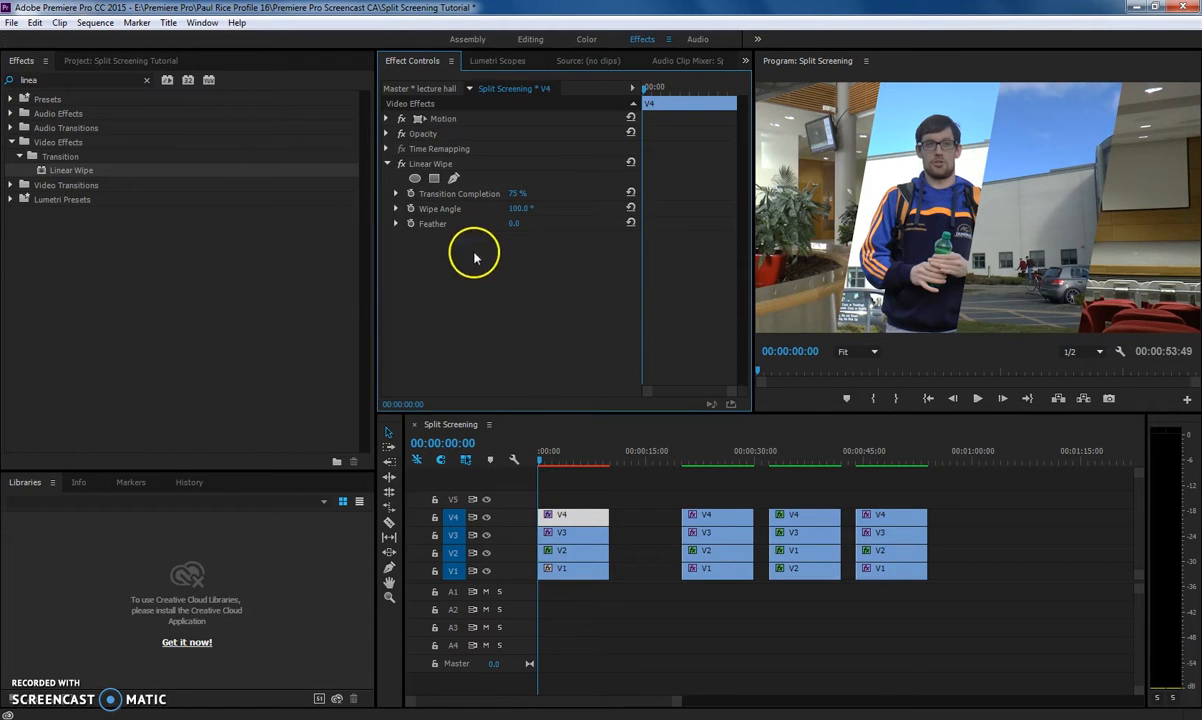
{"action": "left_click_drag", "start_coordinate": [513, 227], "coordinate": [550, 228]}
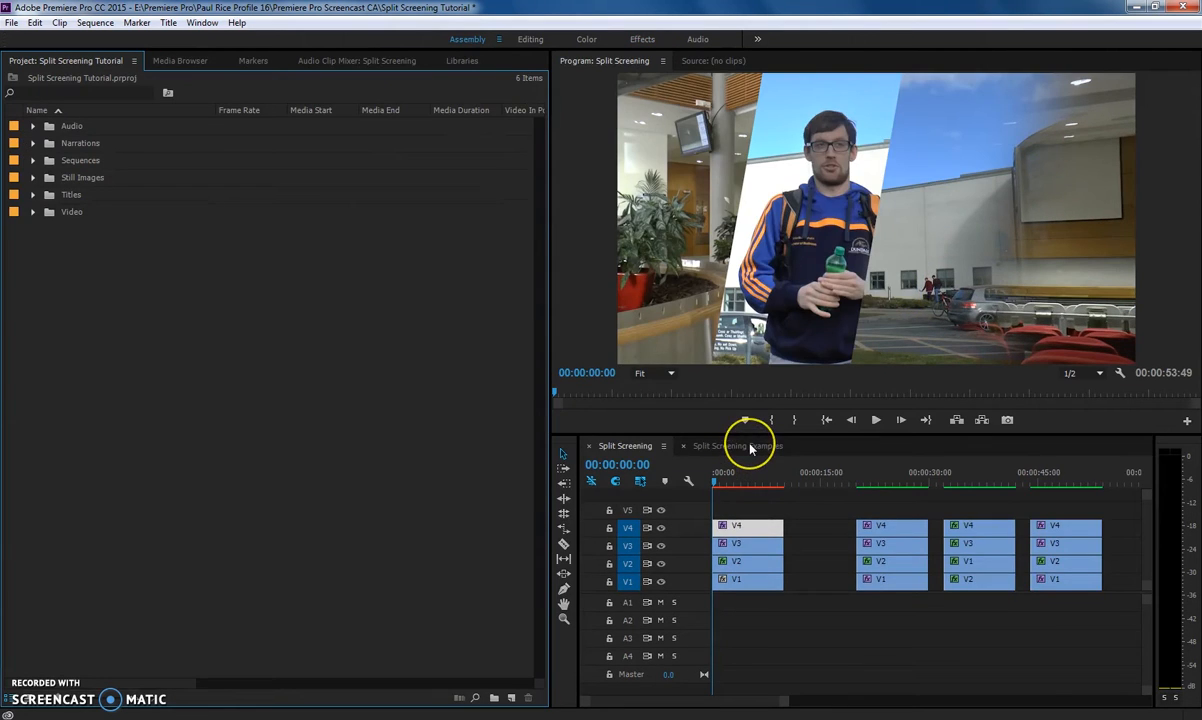
Play and scrub through the Split Screening Examples sequence to review its split-screen layouts.
{"action": "left_click", "coordinate": [750, 447]}
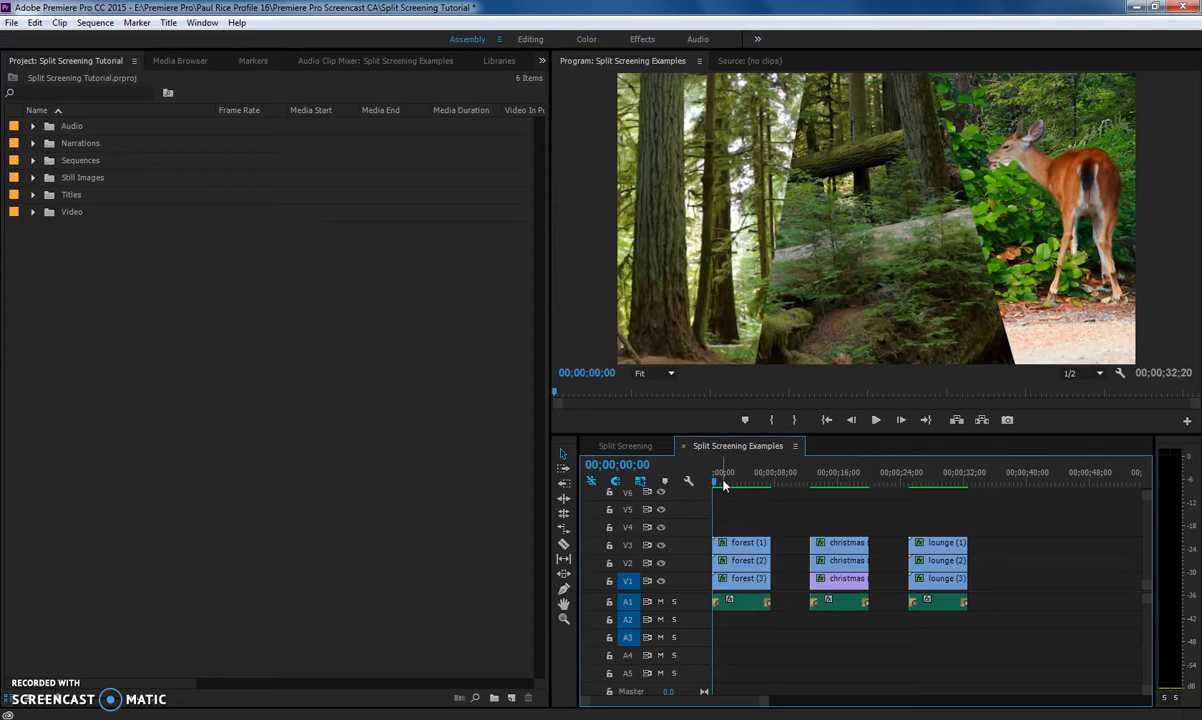
{"action": "key", "text": "space"}
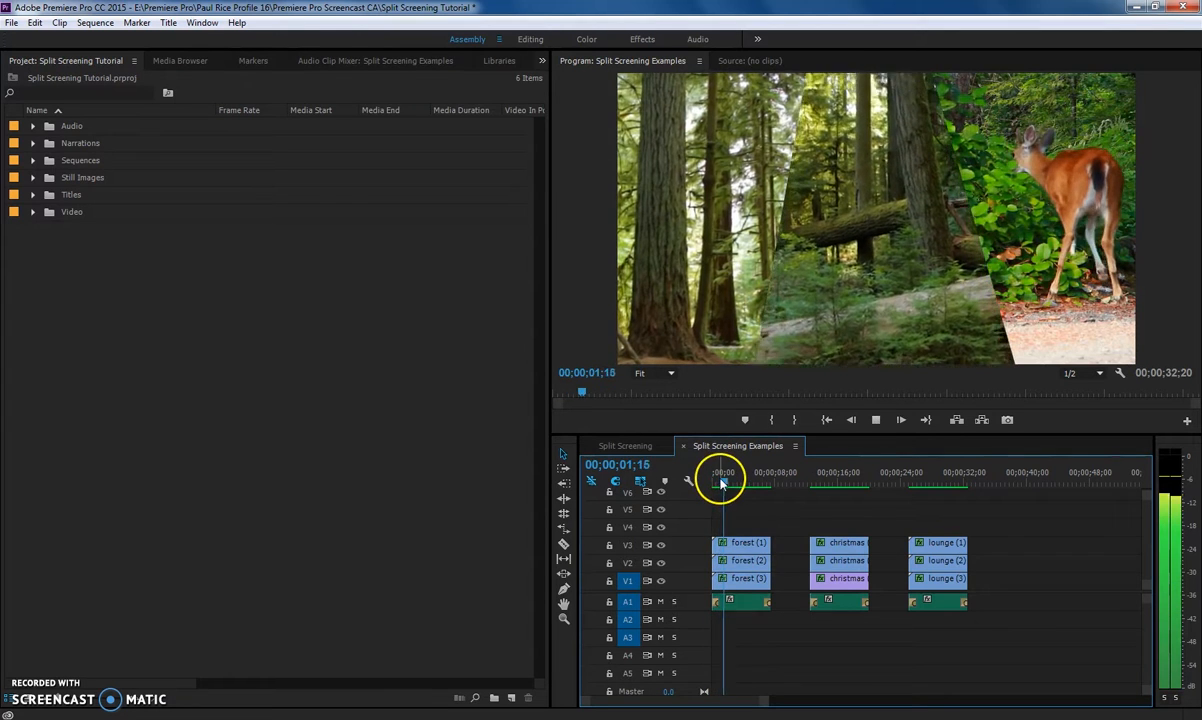
{"action": "left_click_drag", "start_coordinate": [728, 483], "coordinate": [813, 483]}
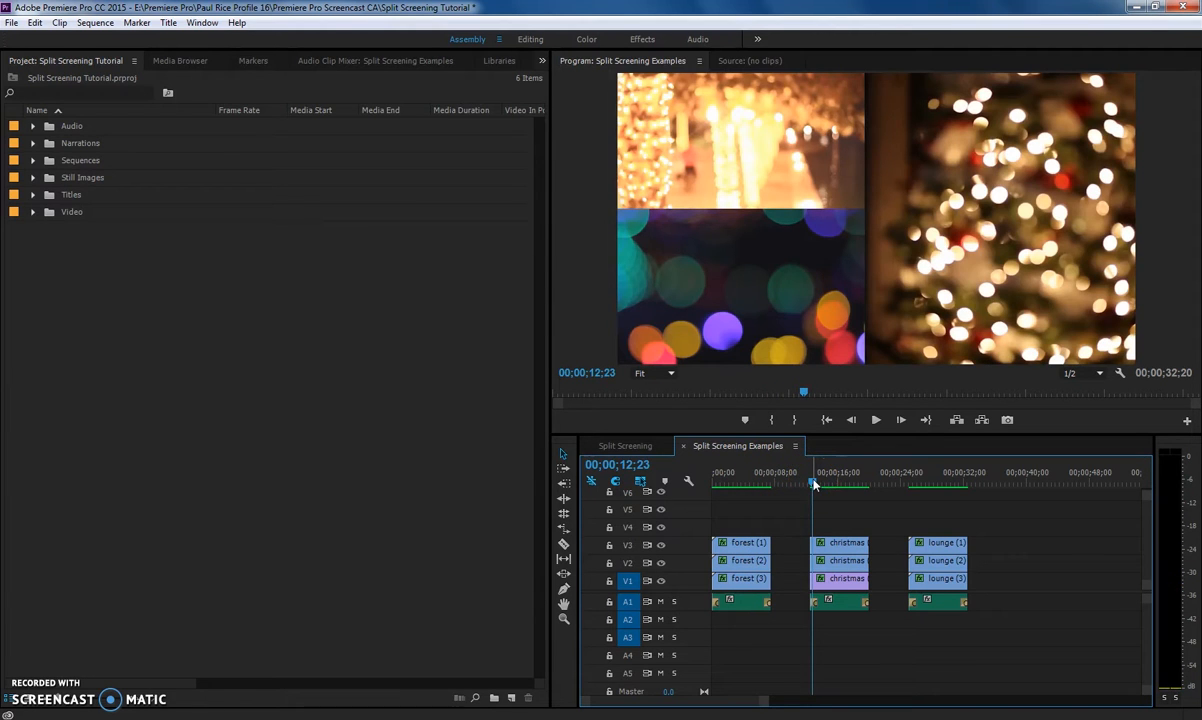
{"action": "left_click", "coordinate": [781, 505]}
{"action": "key", "text": "space"}
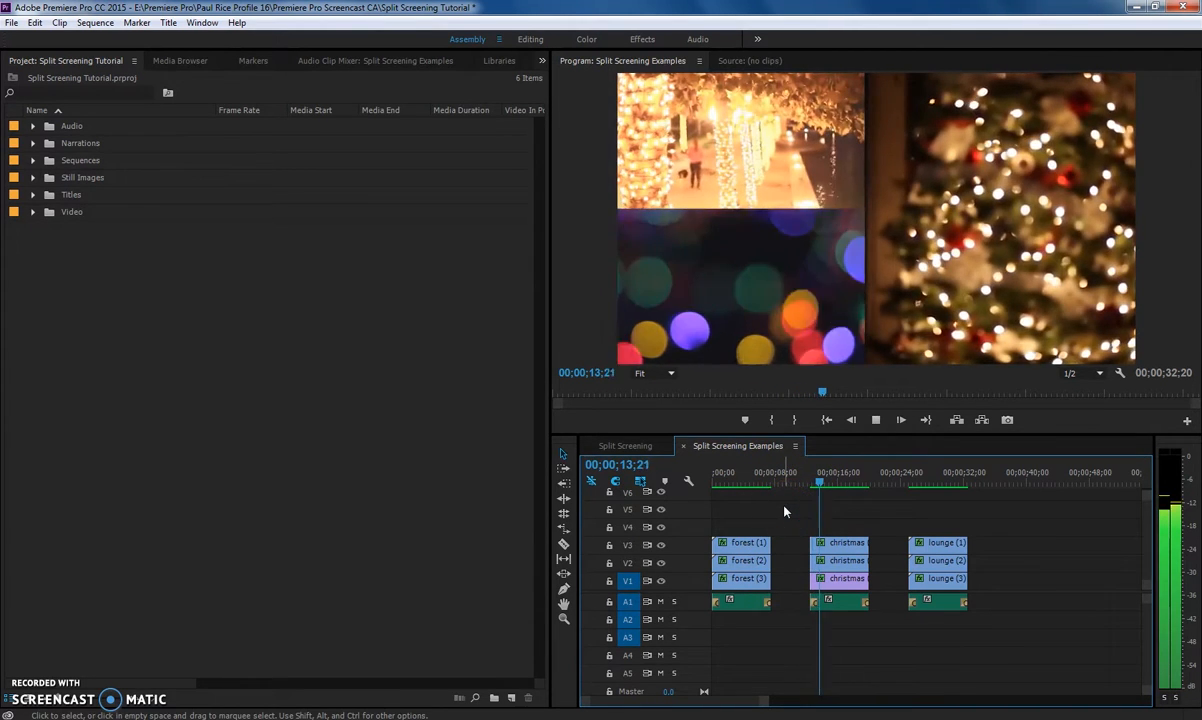
{"action": "left_click", "coordinate": [791, 511]}
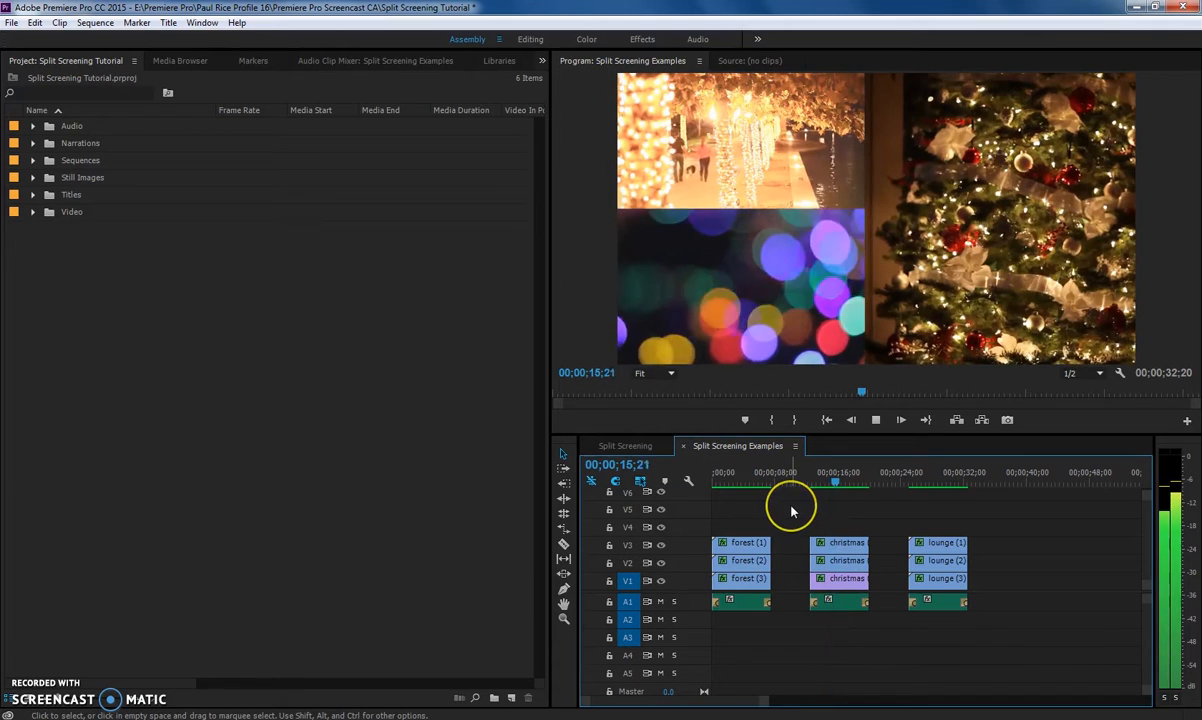
{"action": "key", "text": "space"}
{"action": "left_click", "coordinate": [840, 481]}
{"action": "left_click_drag", "start_coordinate": [842, 482], "coordinate": [918, 478]}
{"action": "key", "text": "space"}
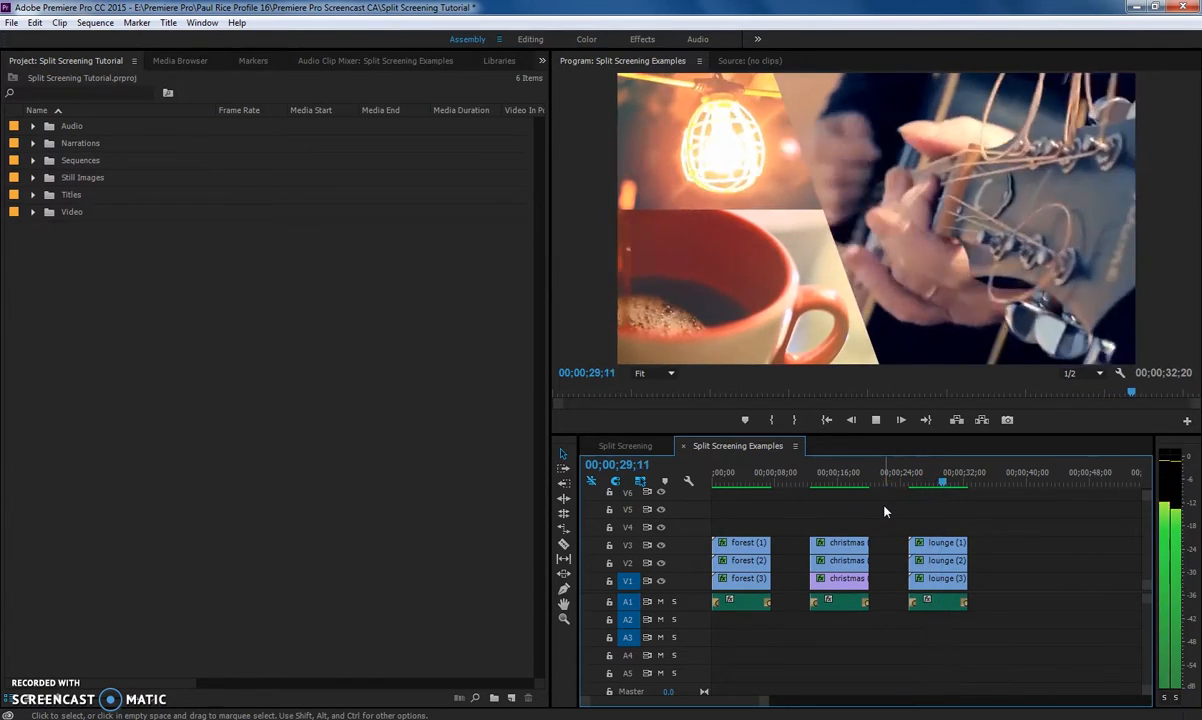
{"action": "left_click", "coordinate": [834, 648]}
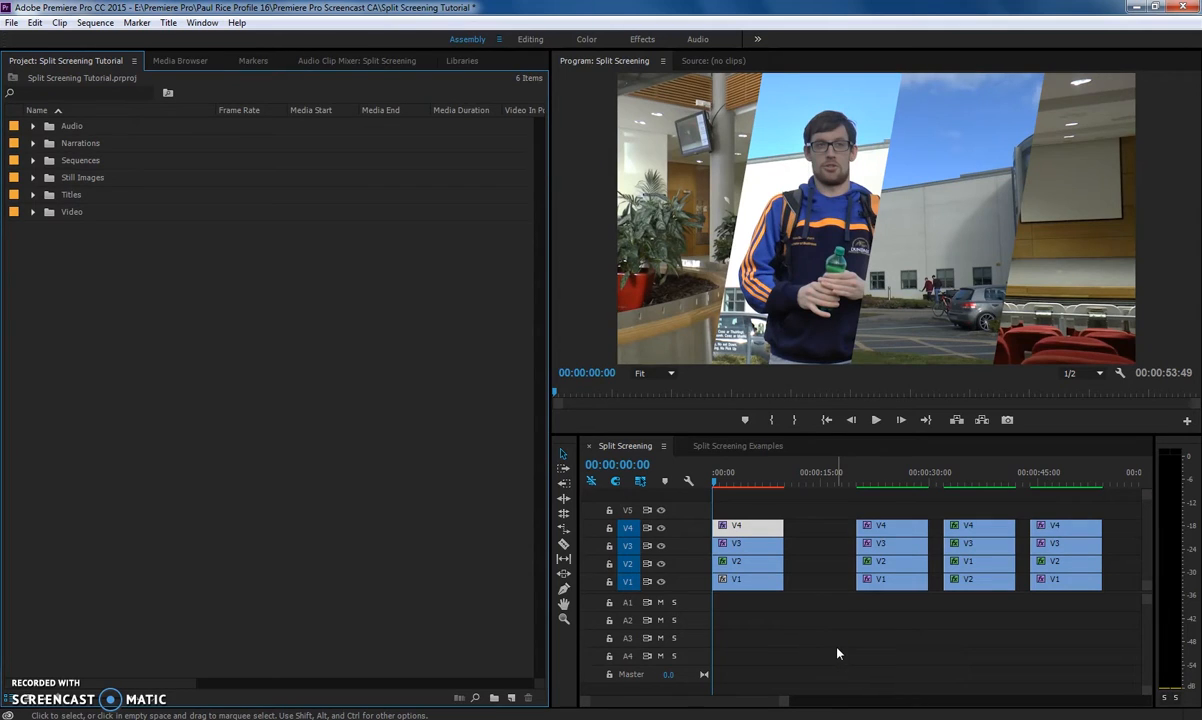